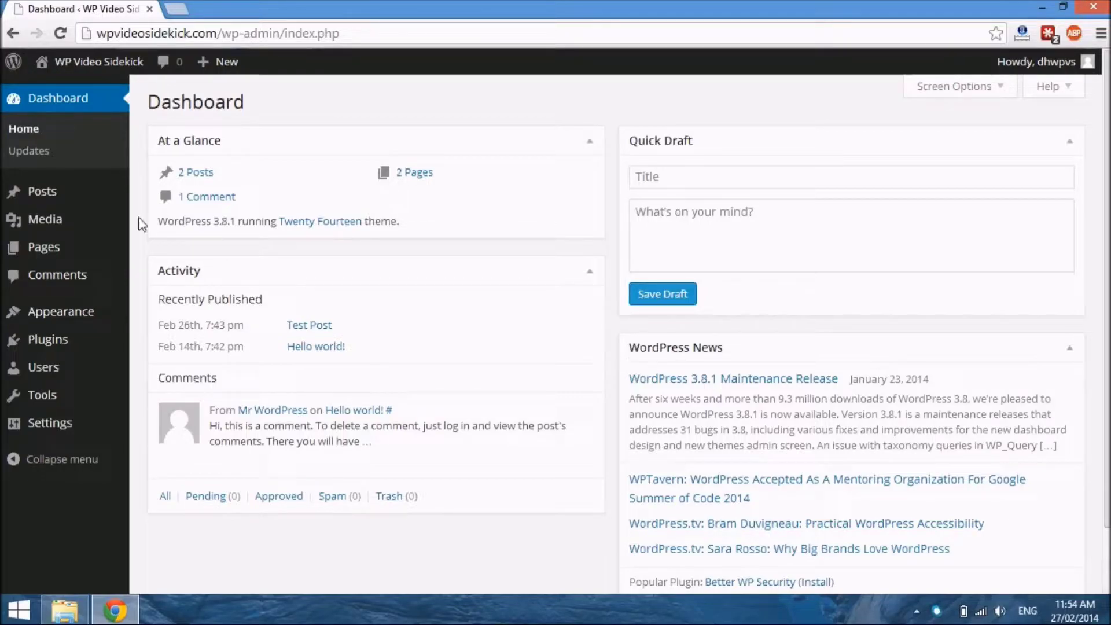
Upload the lights video and the testdoc Word document from the desktop as new media by dropping them into the upload area
left_click(52, 220)
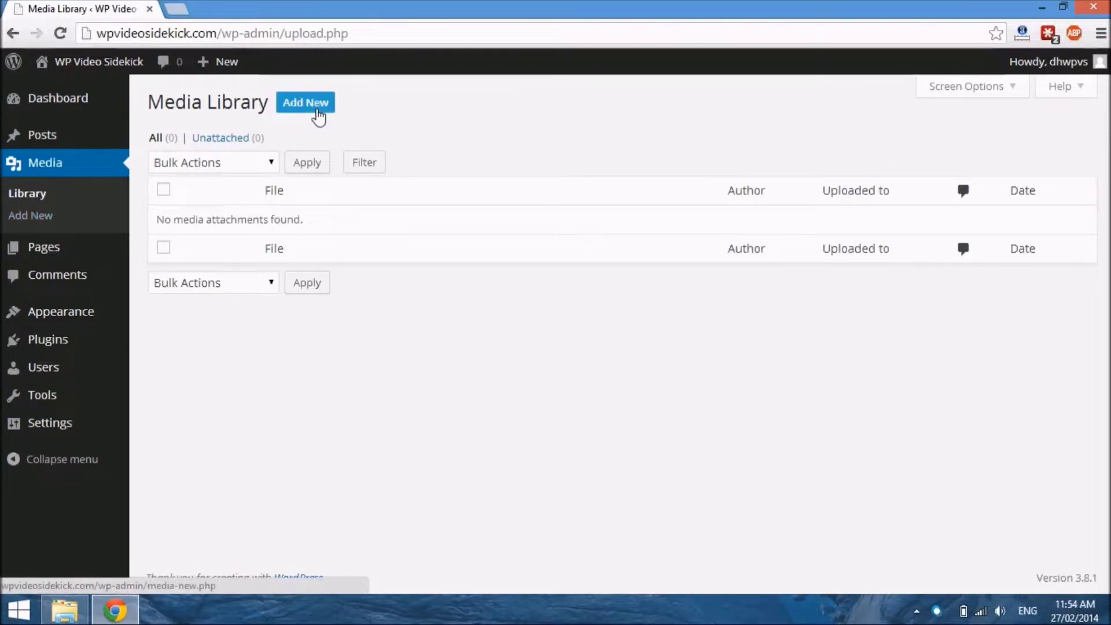
left_click(318, 116)
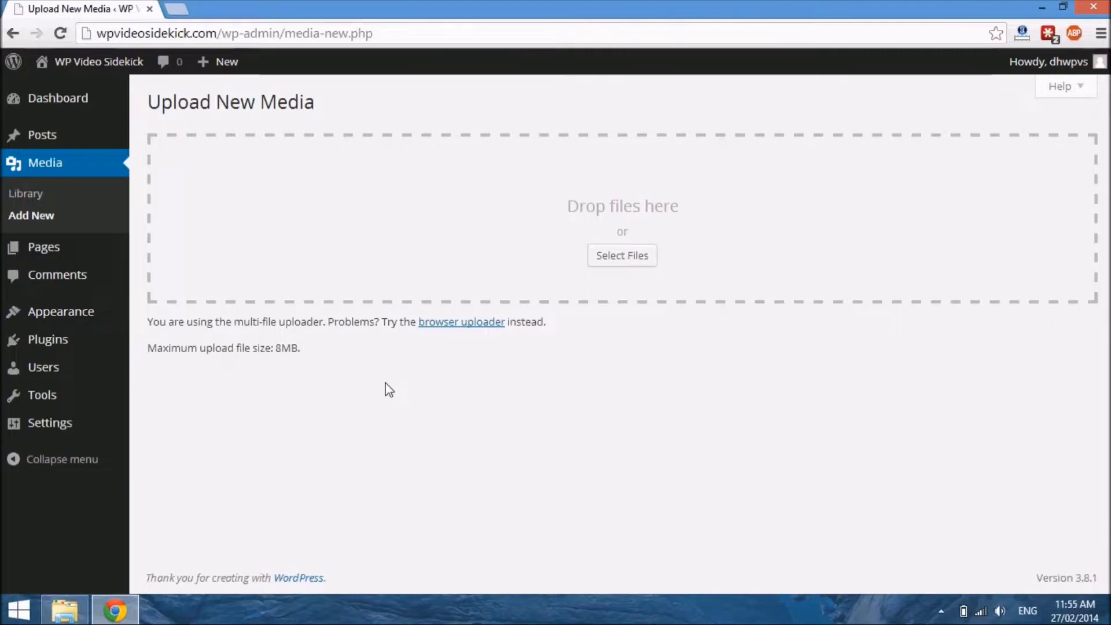
left_click(1063, 7)
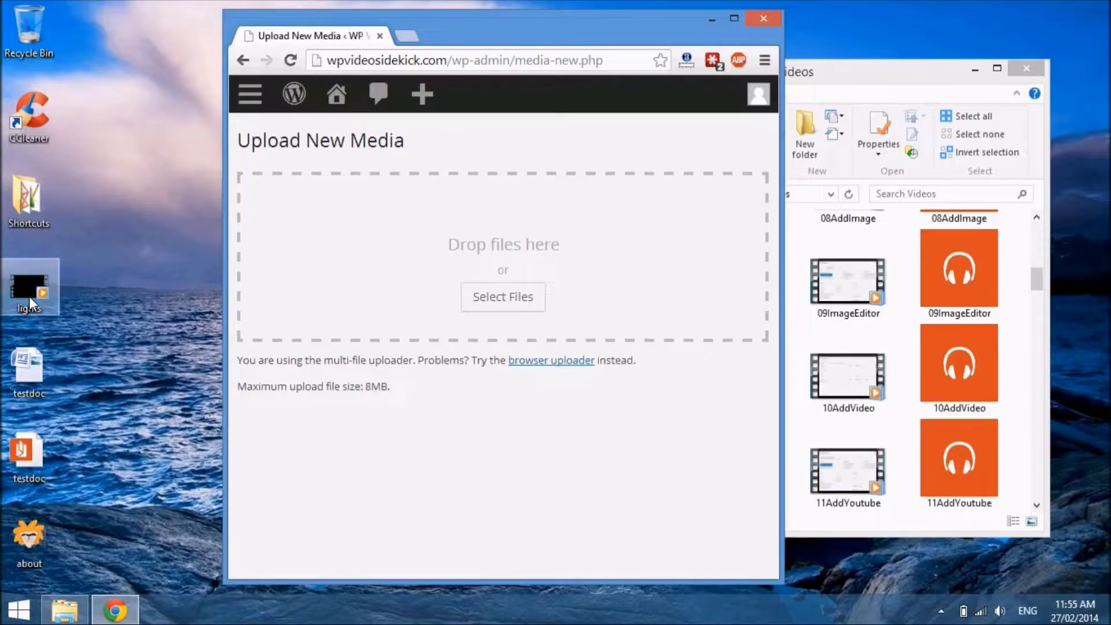
left_click_drag(29, 296, 443, 296)
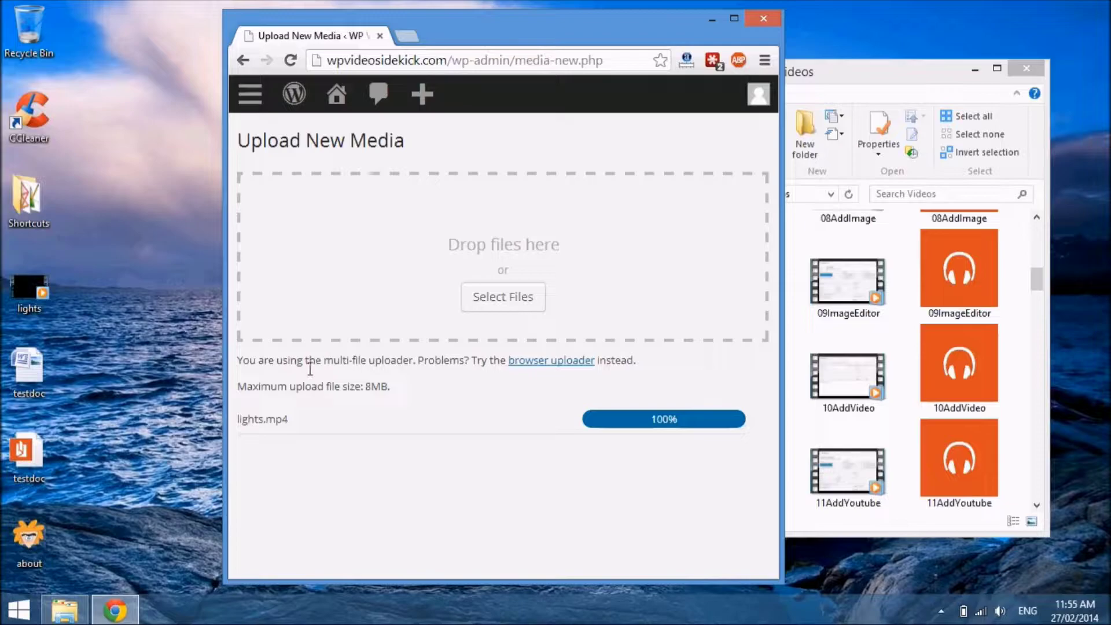
left_click(40, 368)
left_click_drag(40, 367, 427, 268)
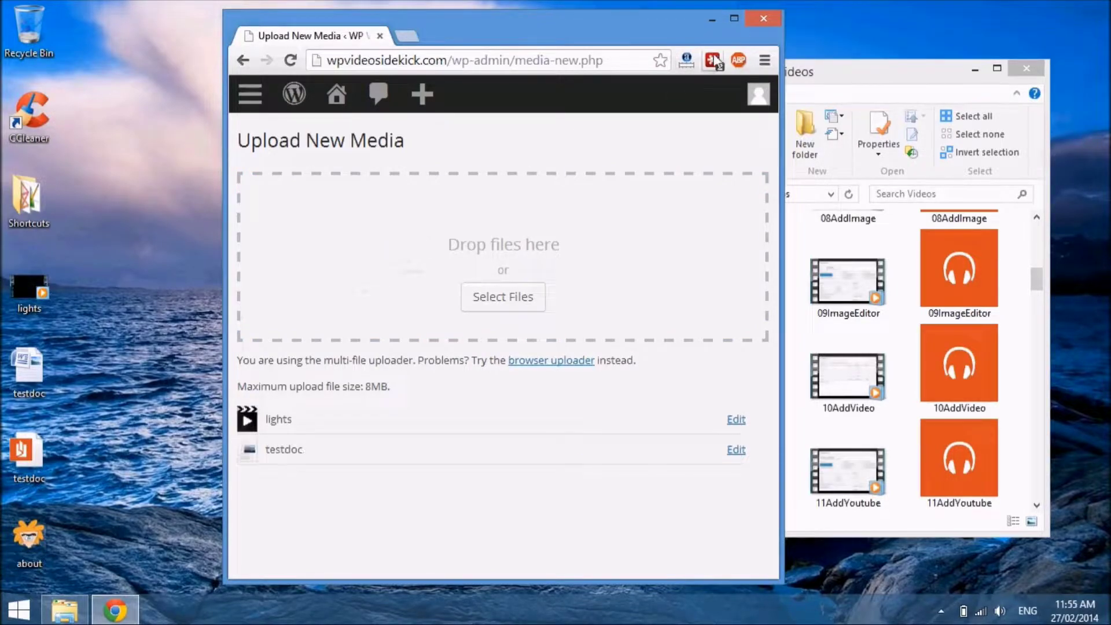
left_click(734, 18)
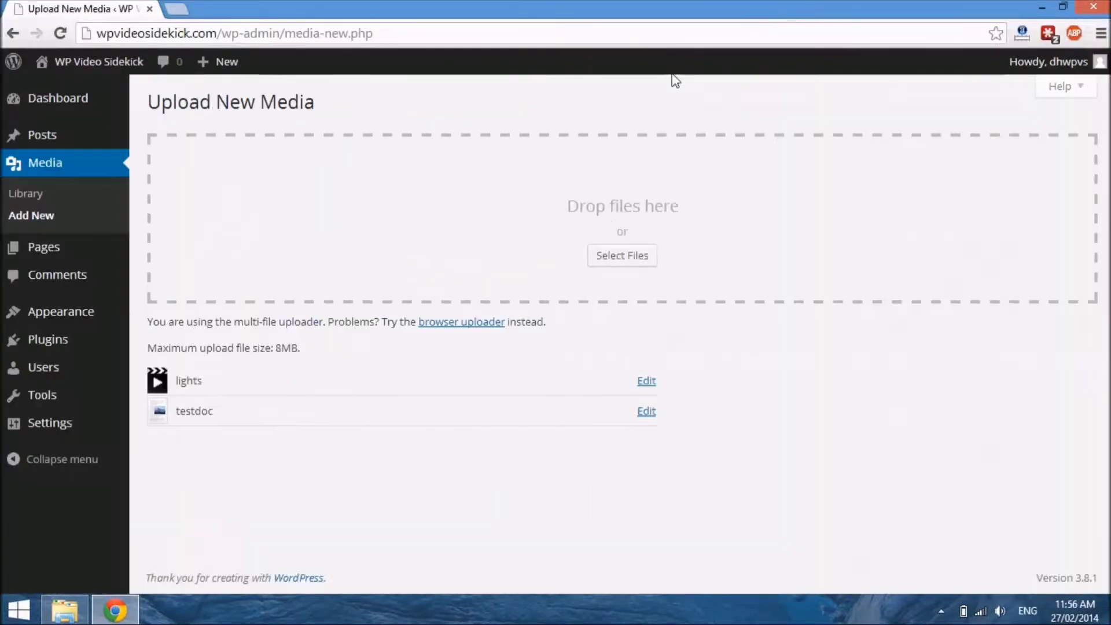
Upload the testdoc Word document again, choosing it from the Desktop folder through file selection
left_click(621, 261)
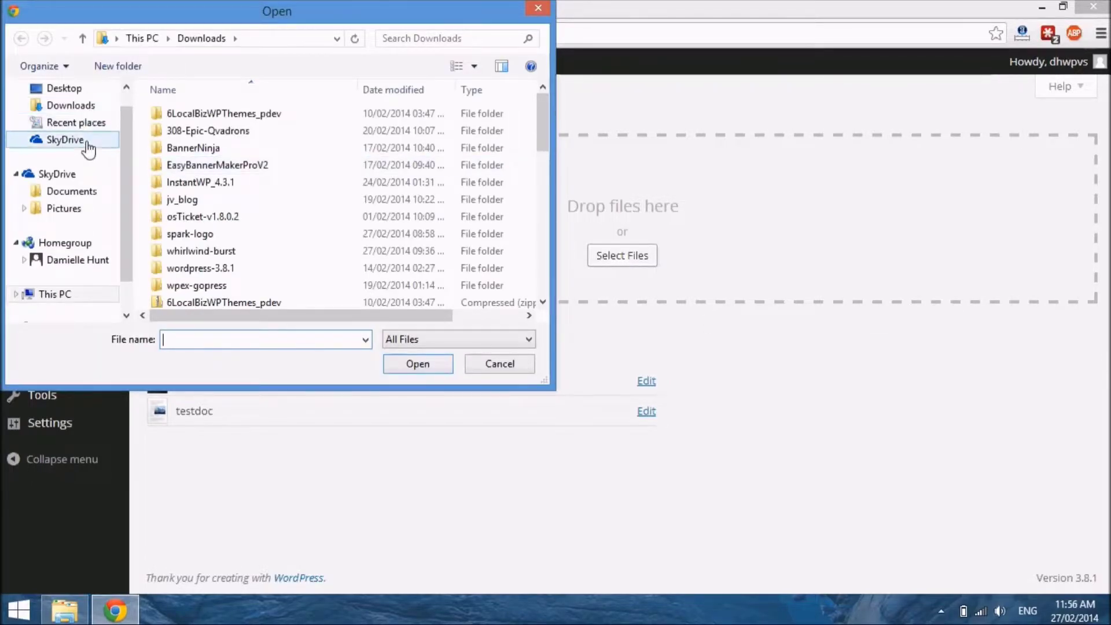
left_click(73, 93)
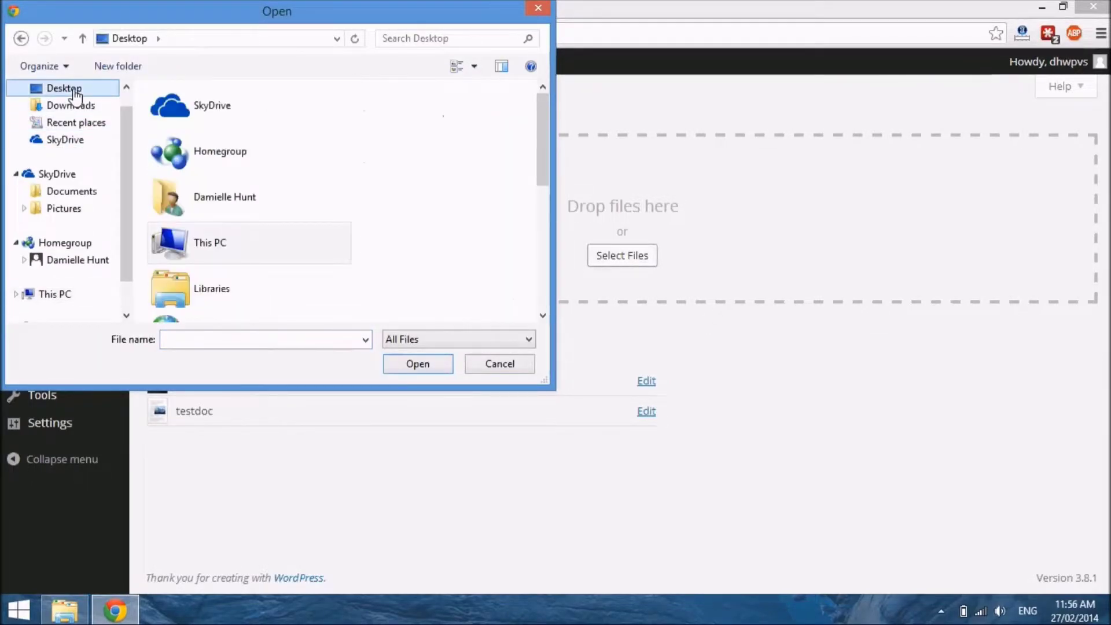
left_click_drag(543, 151, 544, 249)
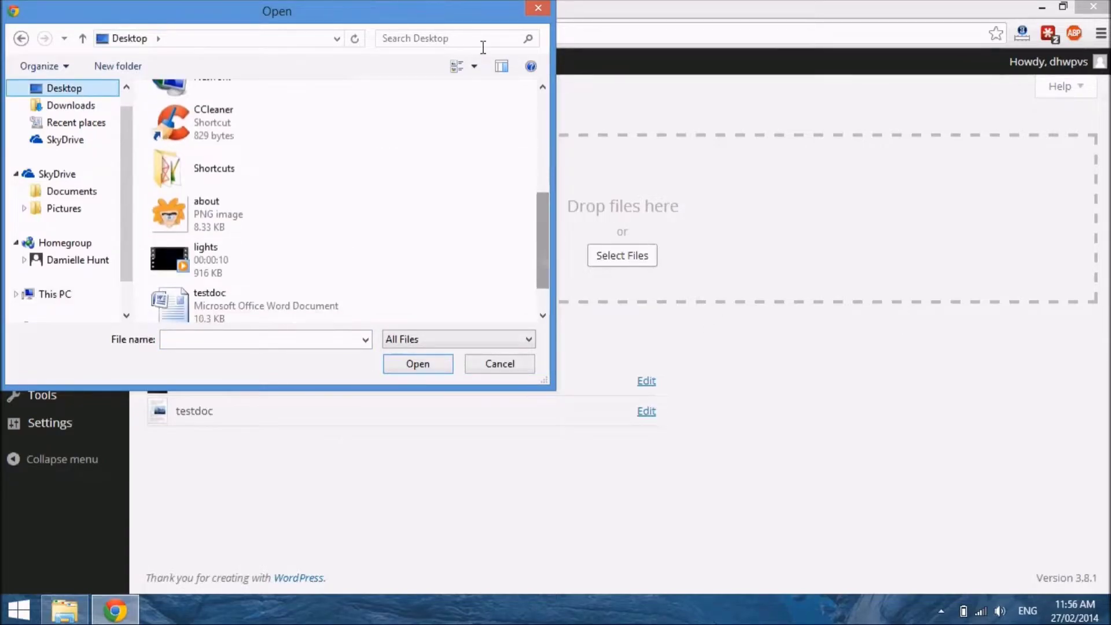
left_click_drag(457, 8, 979, 314)
left_click_drag(904, 284, 762, 71)
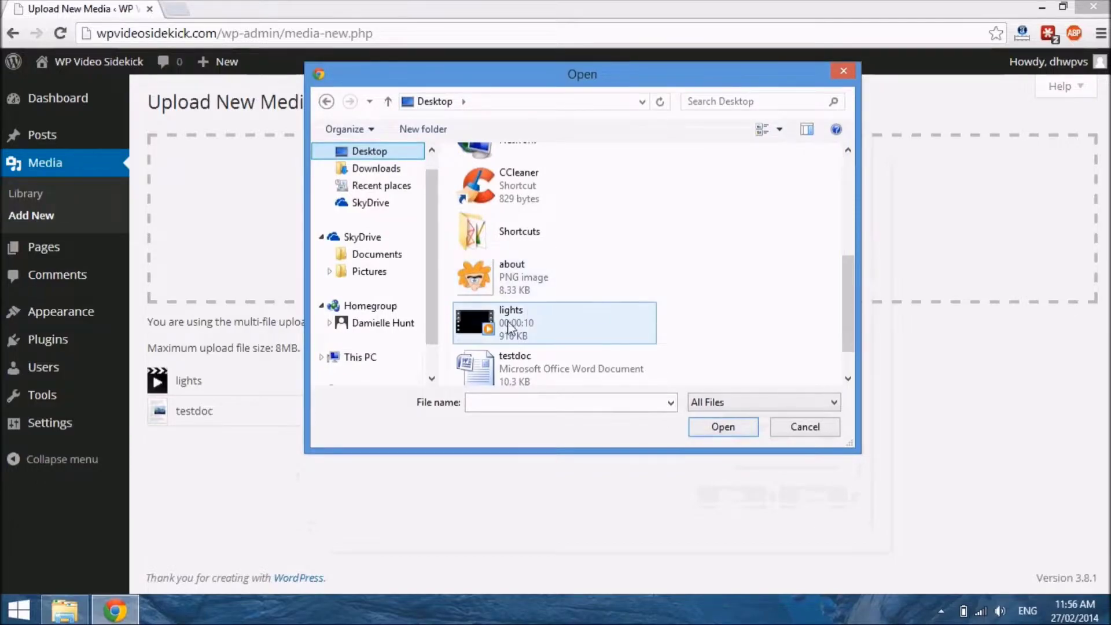
left_click(494, 362)
left_click(720, 429)
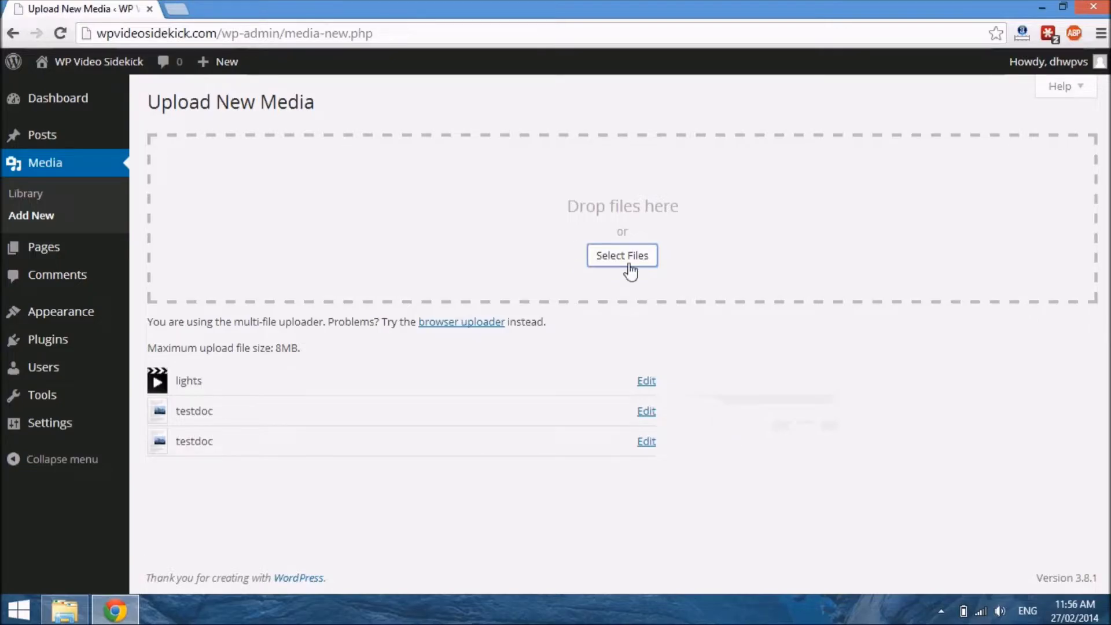
Upload the about PNG image from the Desktop folder
left_click(625, 266)
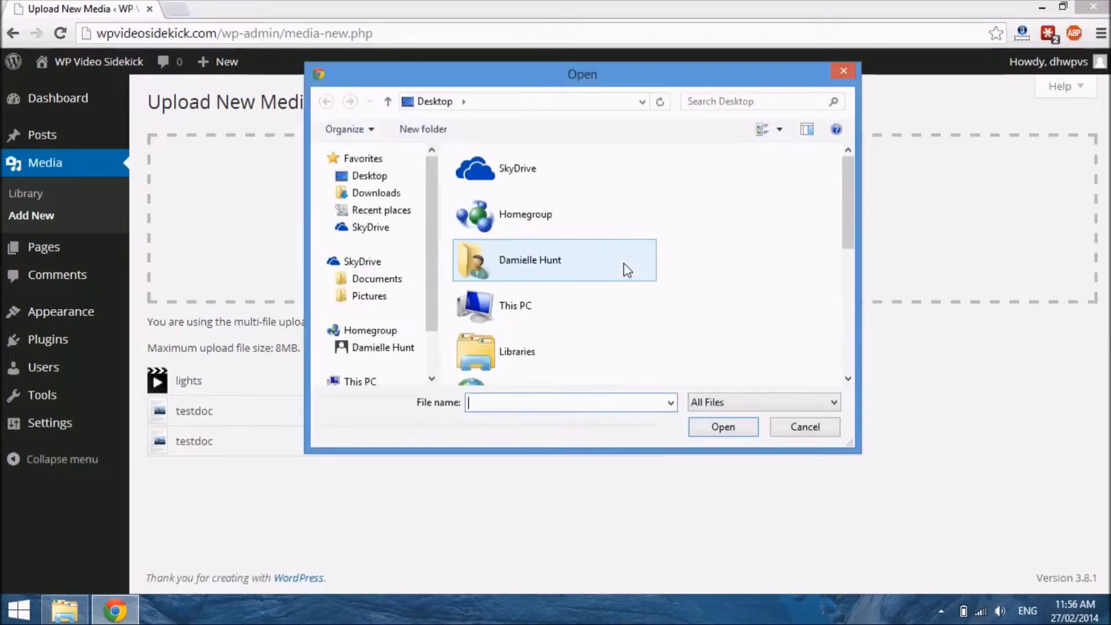
left_click_drag(849, 231, 851, 334)
left_click(526, 243)
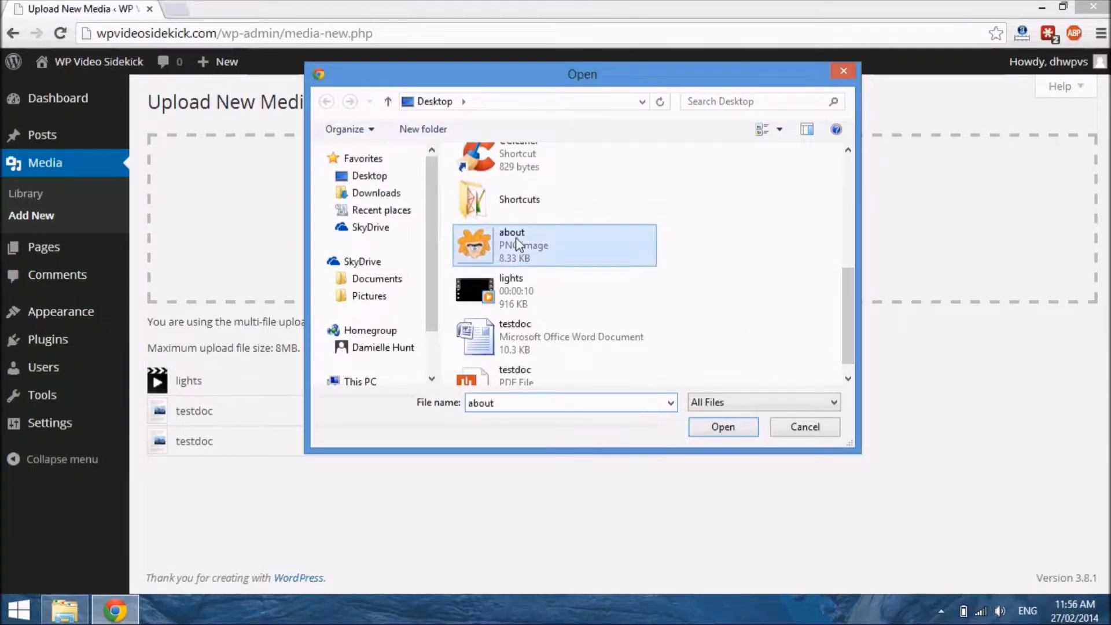
left_click(723, 427)
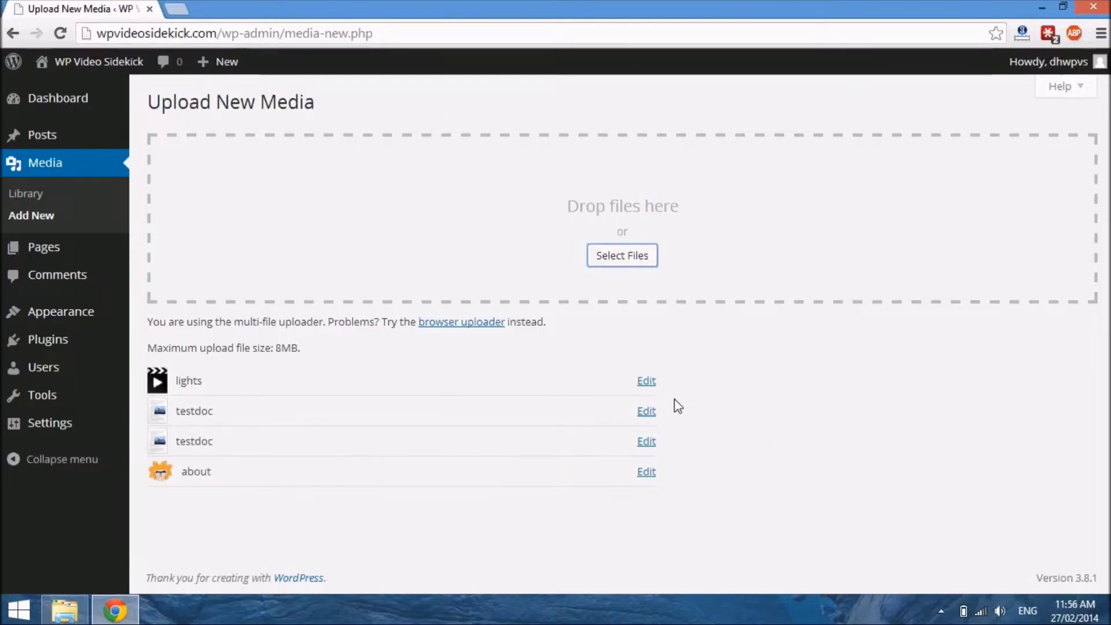
Upload the testdoc PDF file from the Desktop folder
left_click(640, 270)
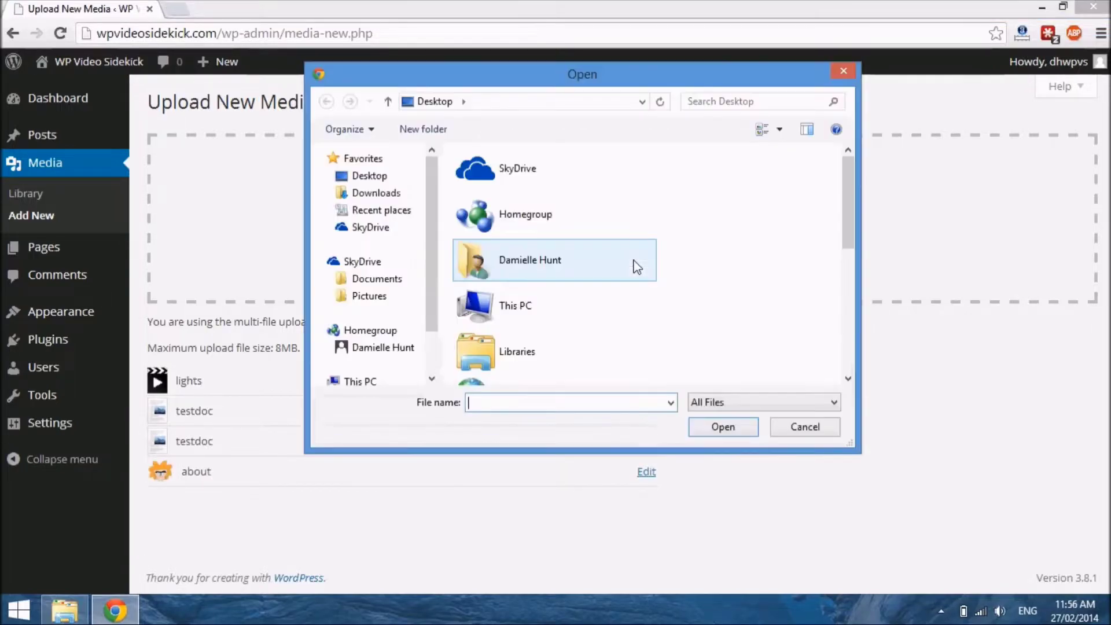
left_click_drag(846, 196, 869, 323)
left_click(497, 364)
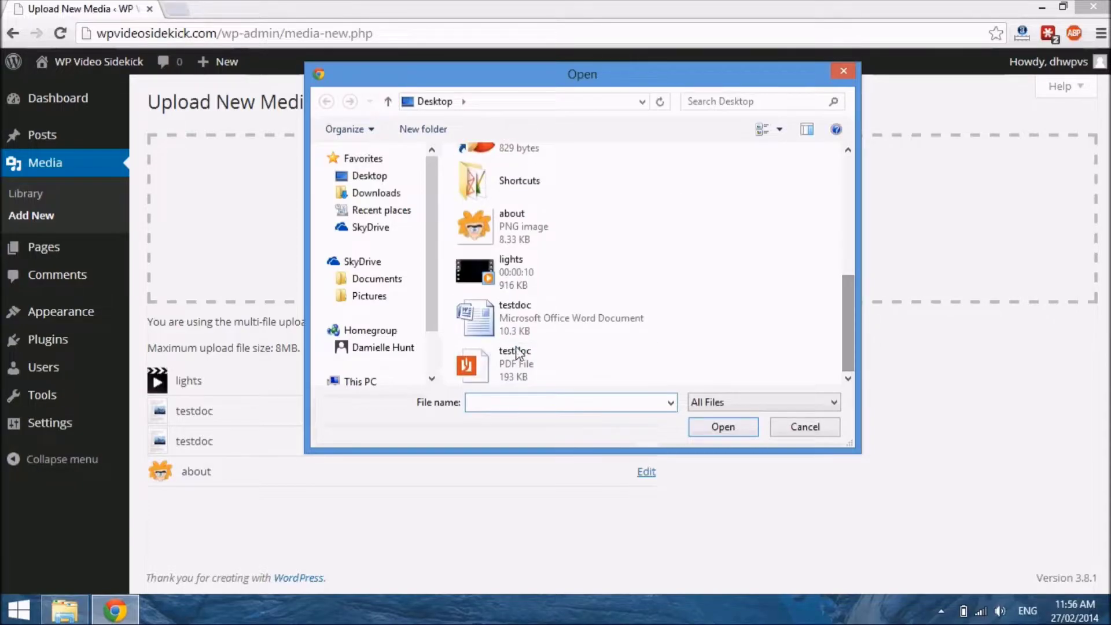
left_click(719, 428)
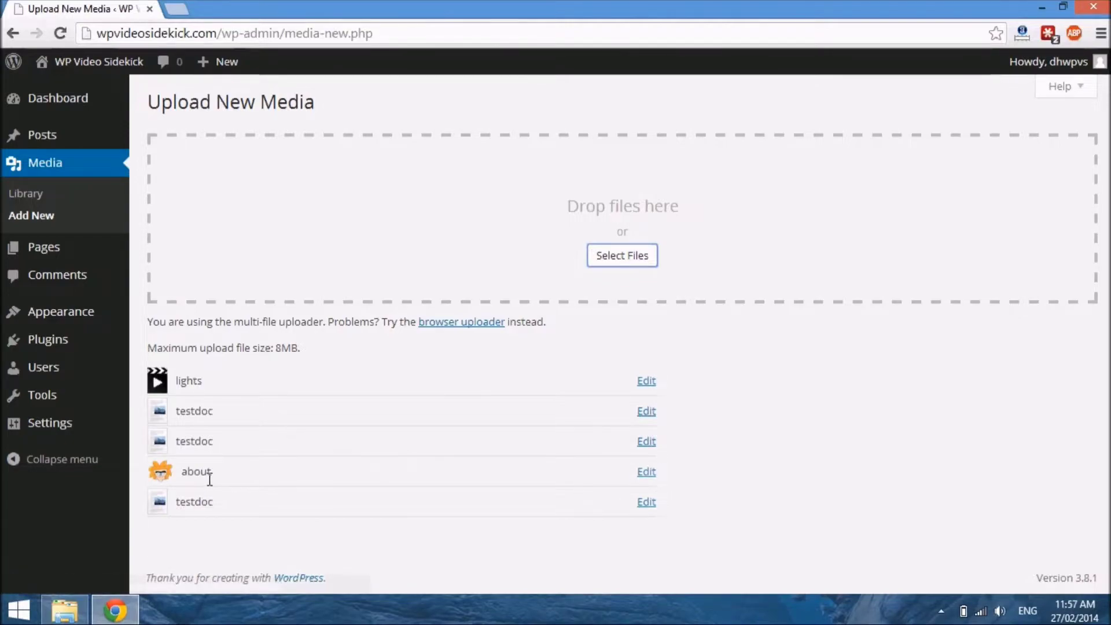
Open the about image for editing, view its attachment page, and return to its edit page
left_click(649, 473)
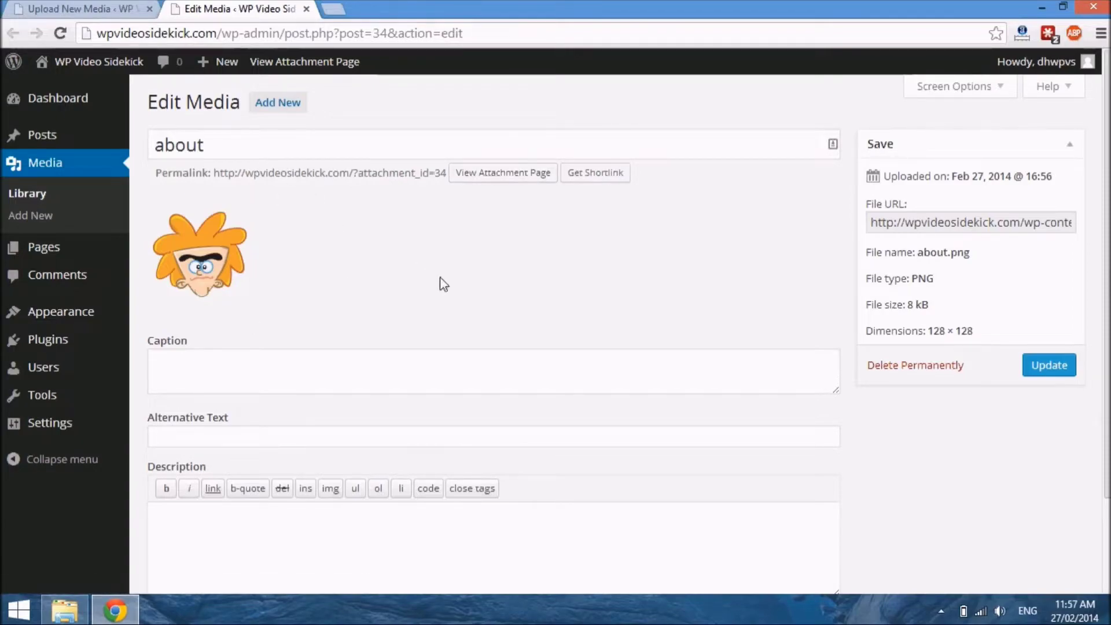
left_click(512, 173)
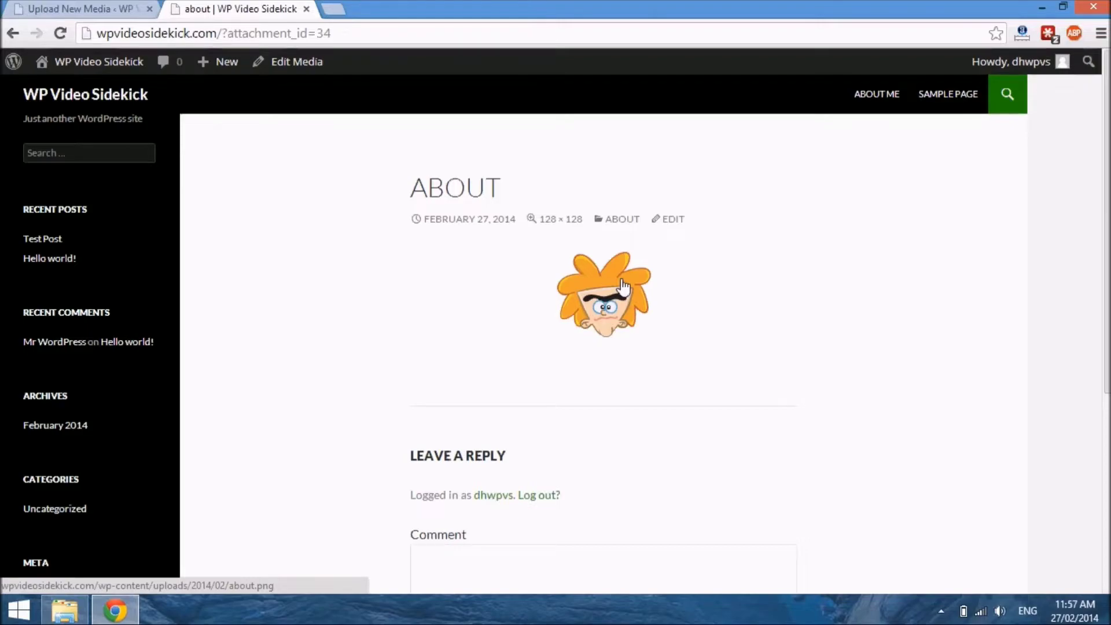
left_click(12, 34)
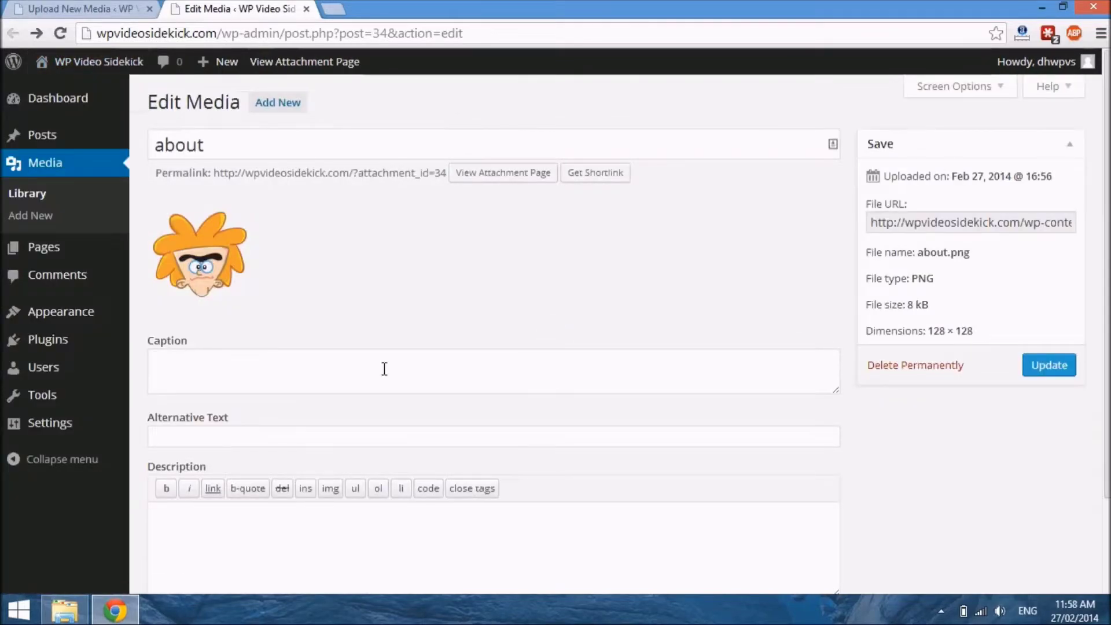
Enter "My Name" as the caption of the about image
left_click(343, 372)
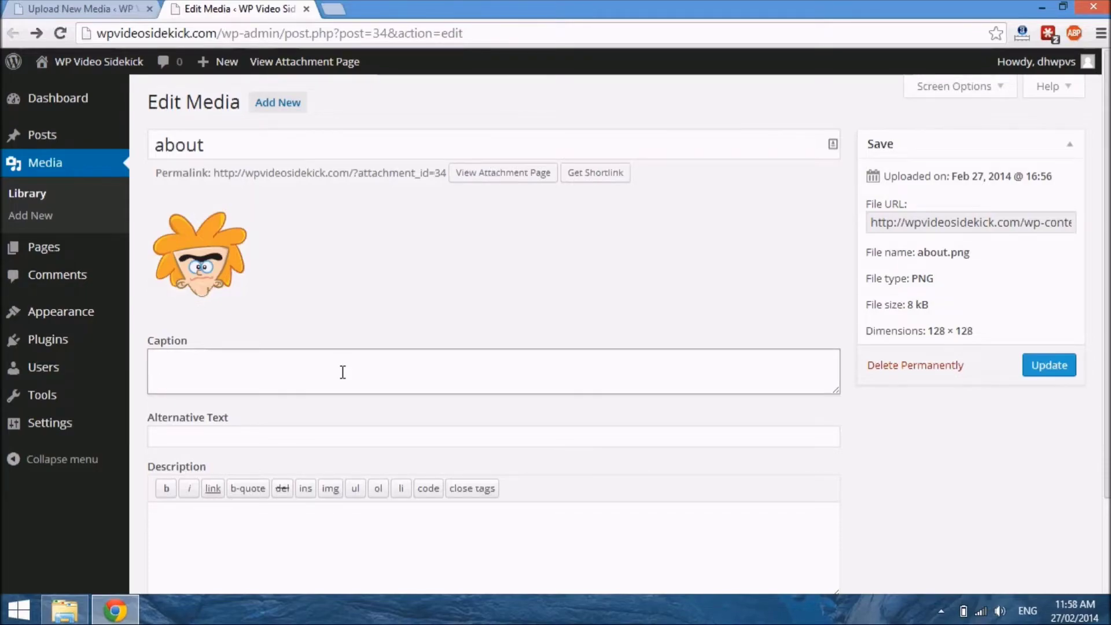
type("My Name")
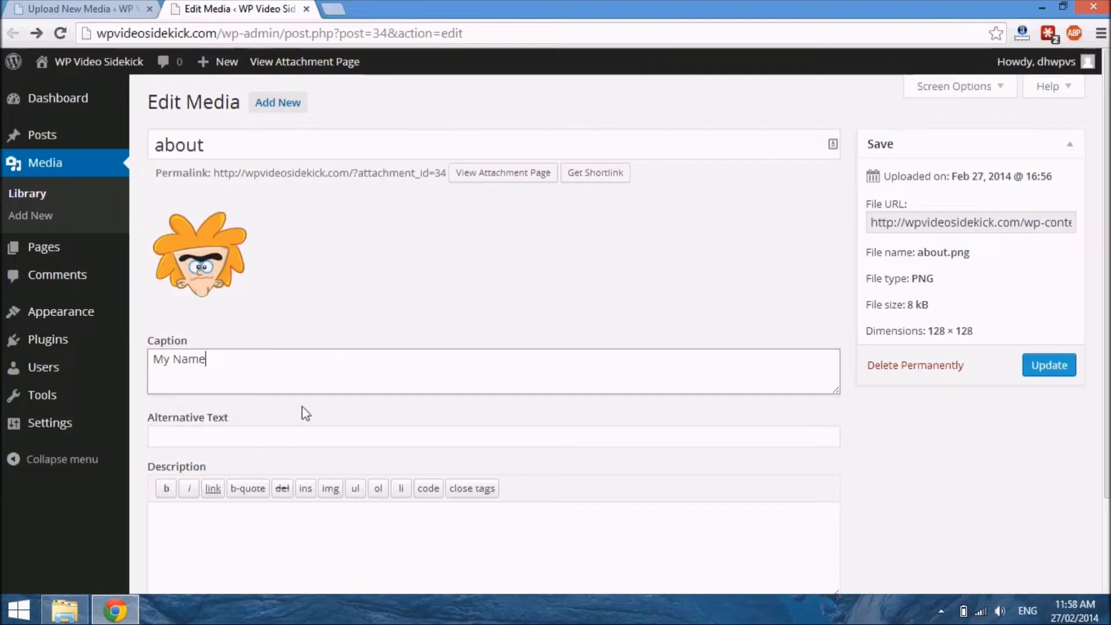
left_click(278, 441)
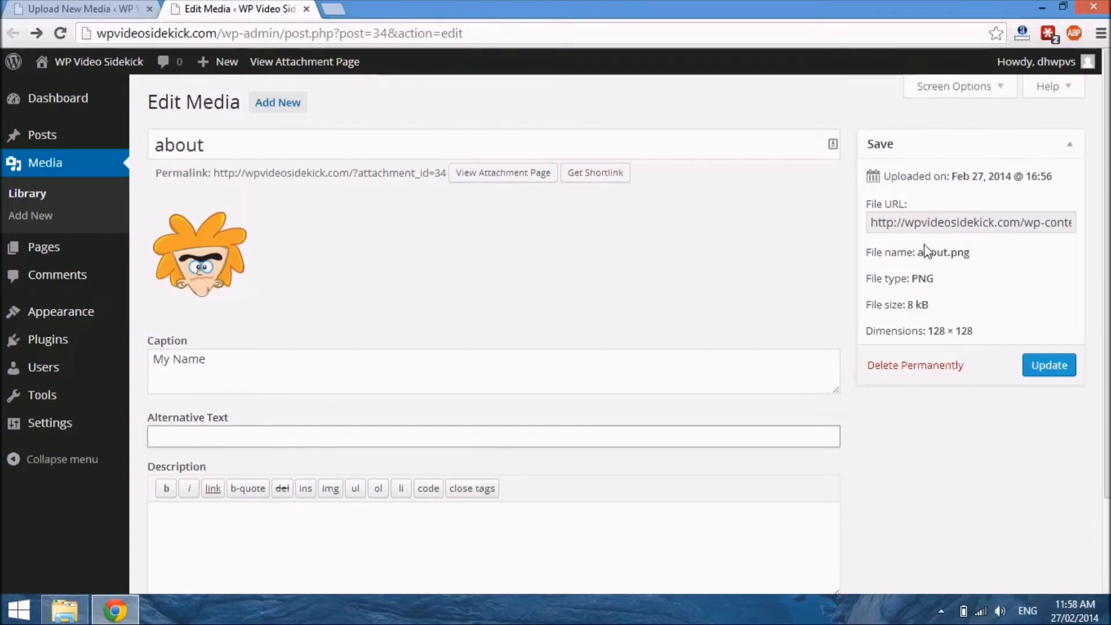
Copy the about image's file URL, open it in a new browser tab, and return to the image's edit page
left_click(911, 229)
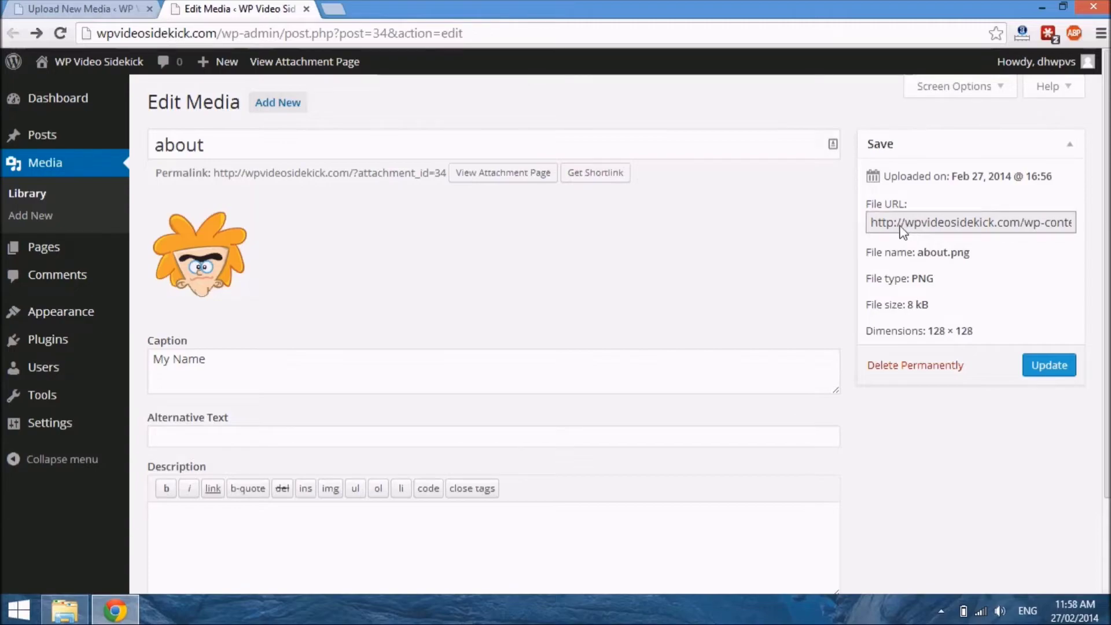
left_click_drag(871, 224, 1092, 236)
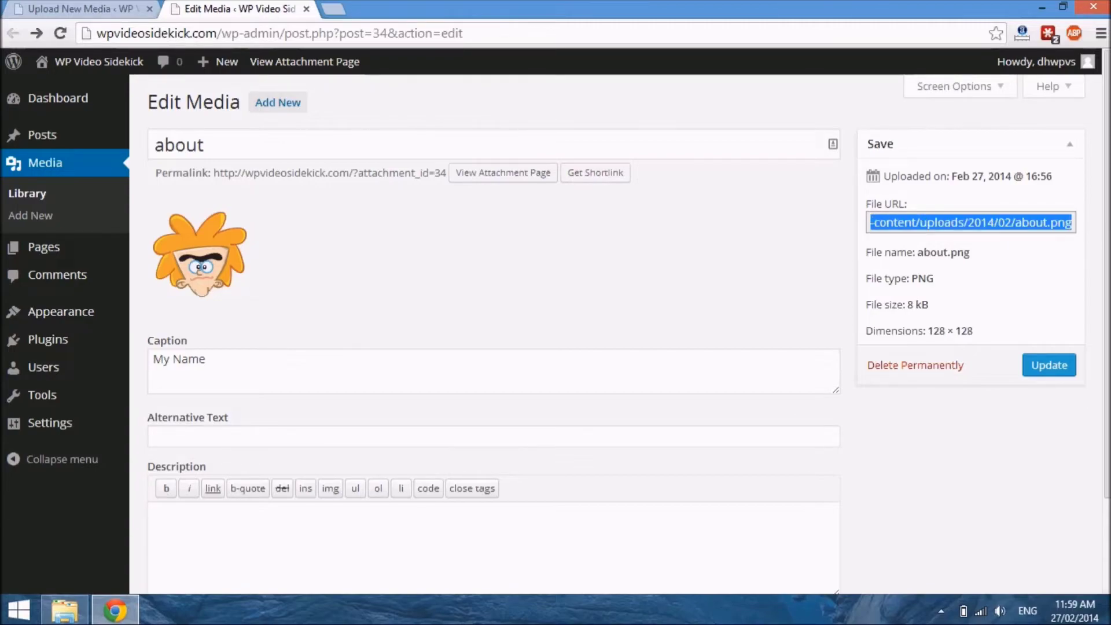
right_click(1053, 229)
left_click(825, 299)
left_click(335, 8)
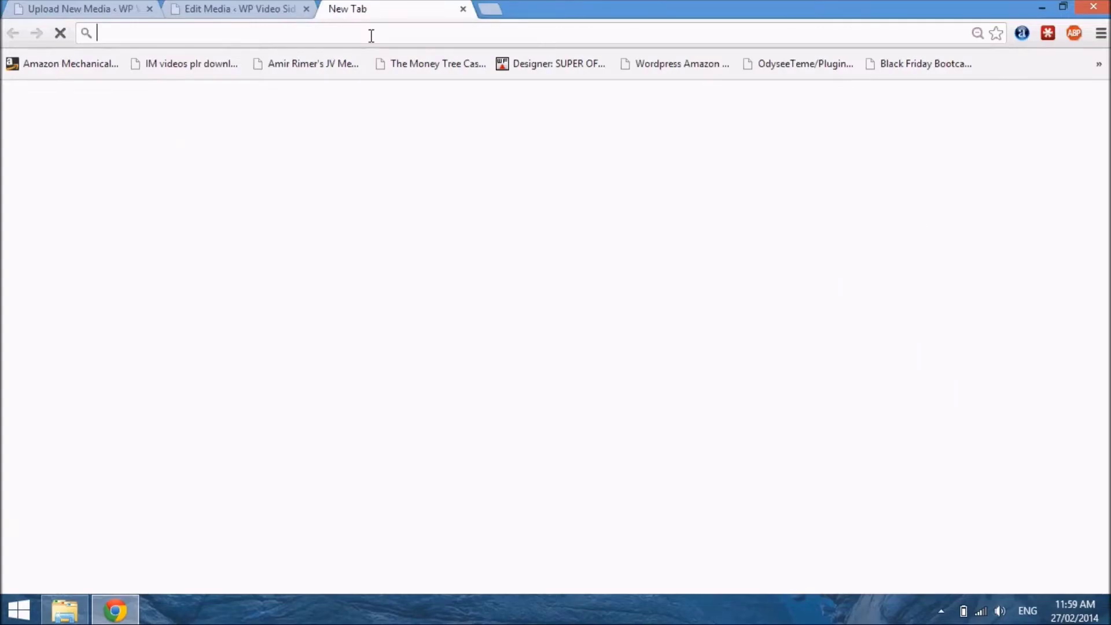
key("ctrl+v")
key("Return")
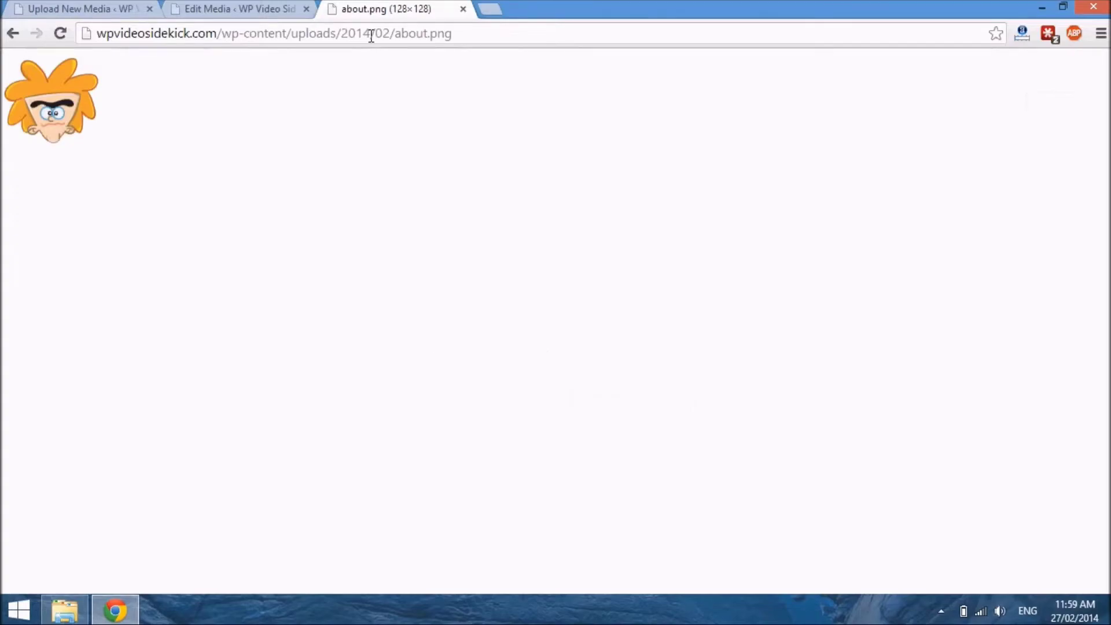
left_click(232, 10)
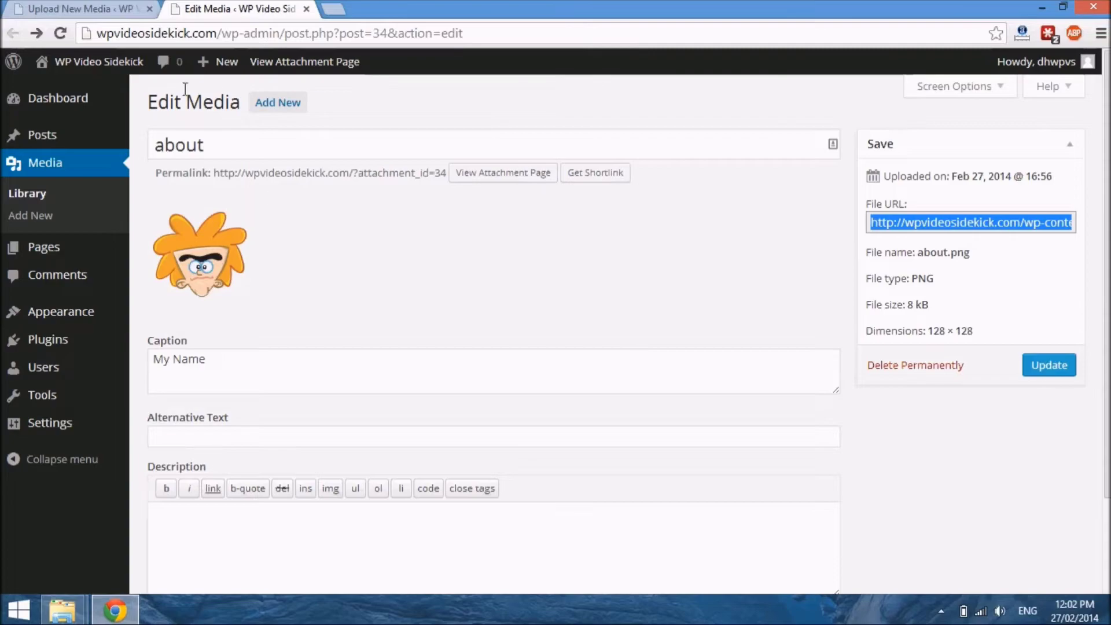
Open the lights video for editing from the media library, play and pause its preview, and examine its file details
left_click(28, 192)
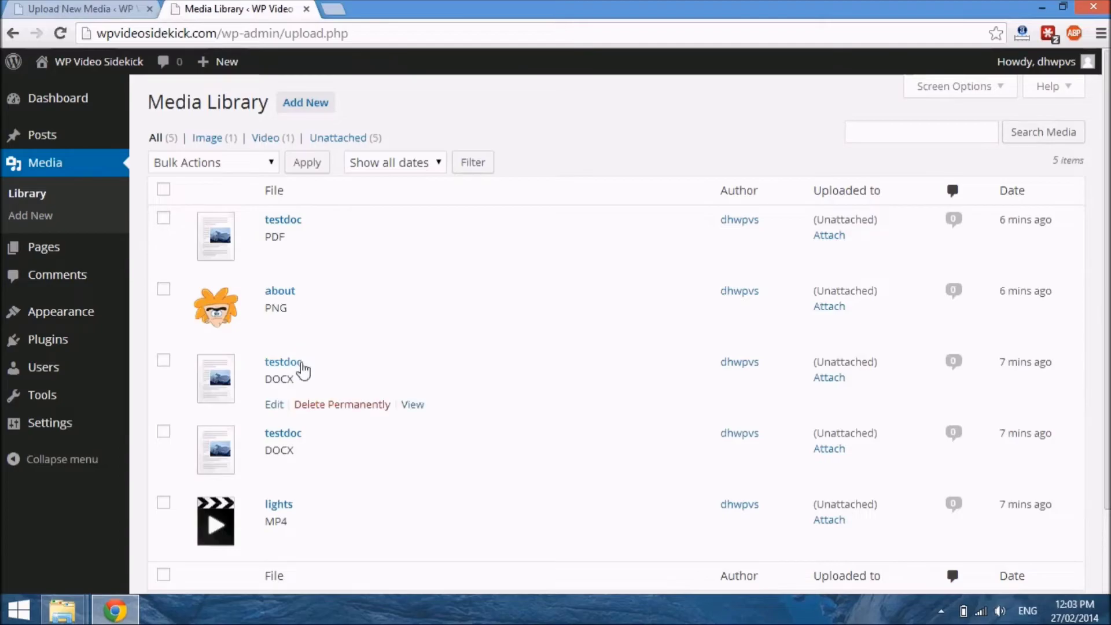
scroll(339, 445, "down", 2)
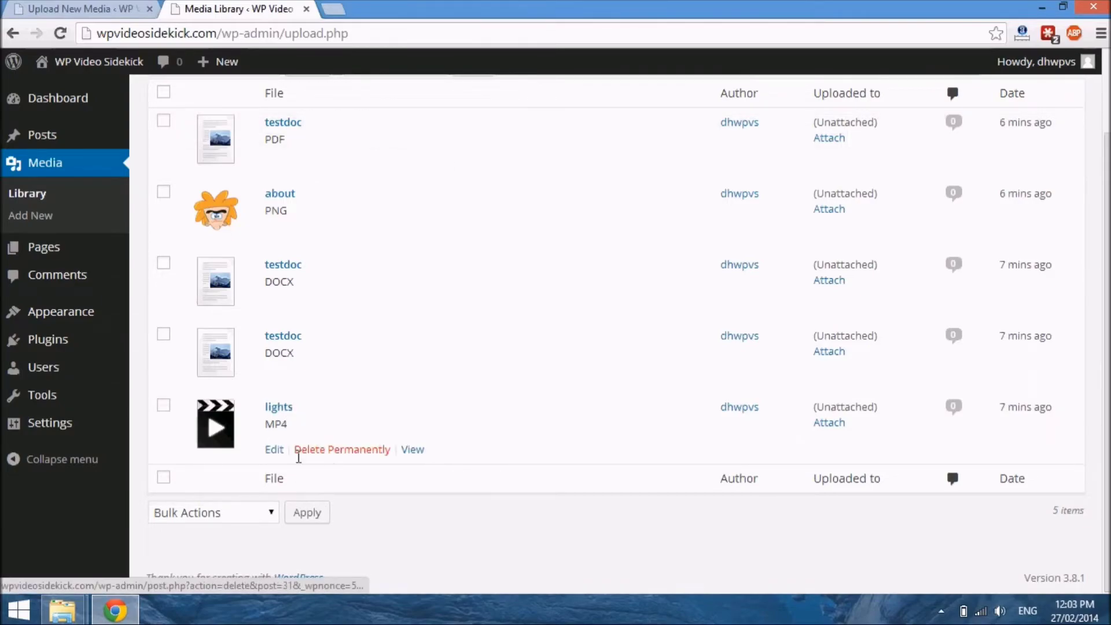
left_click(280, 450)
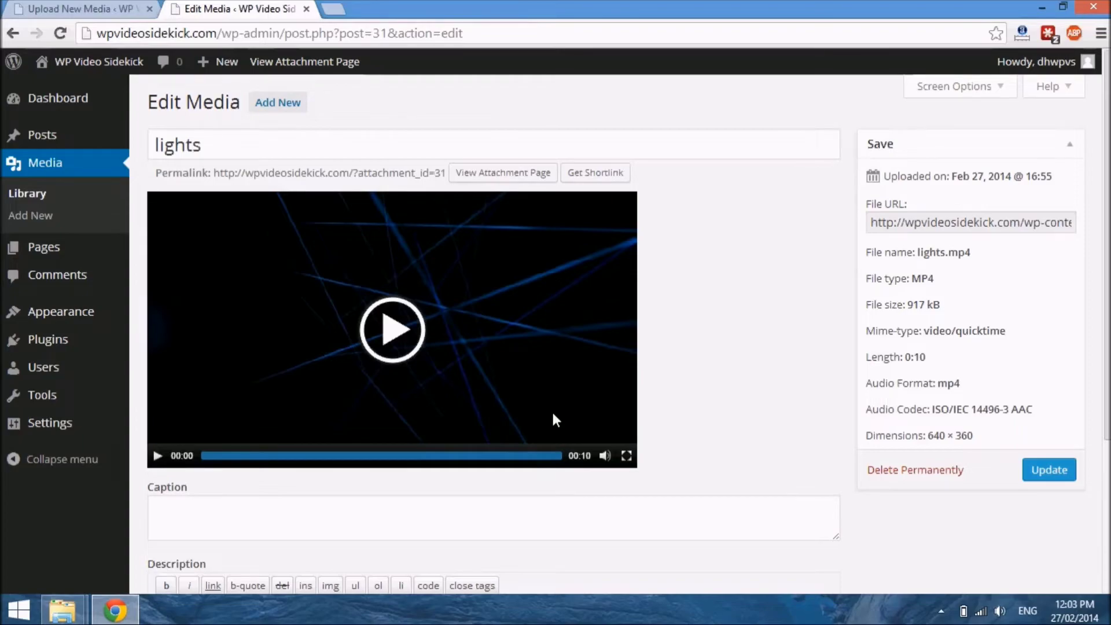
left_click(393, 326)
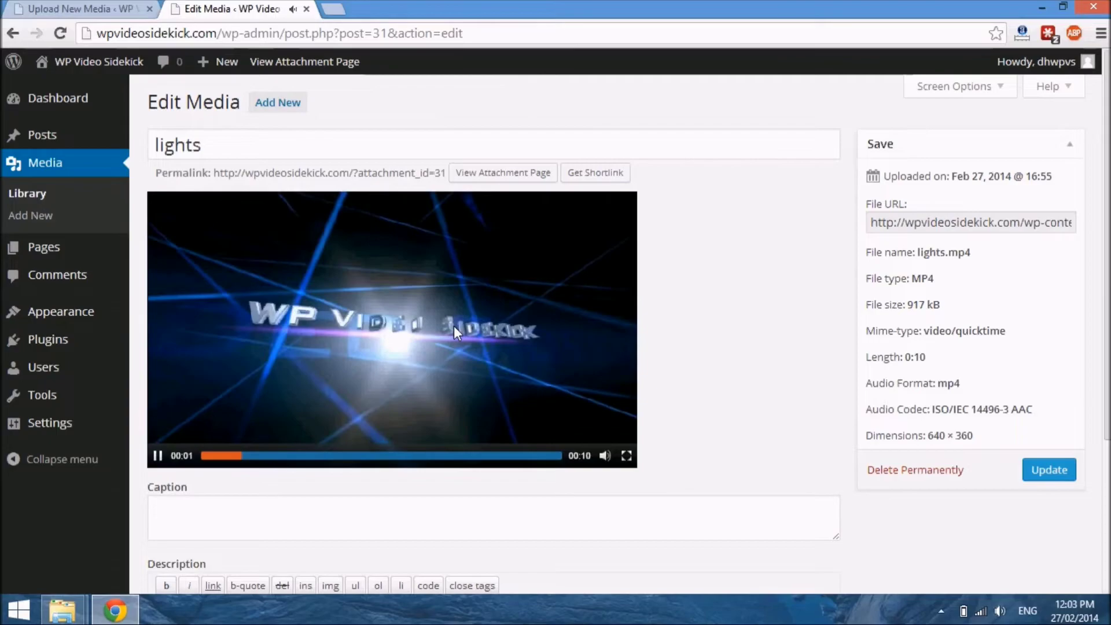
left_click(454, 325)
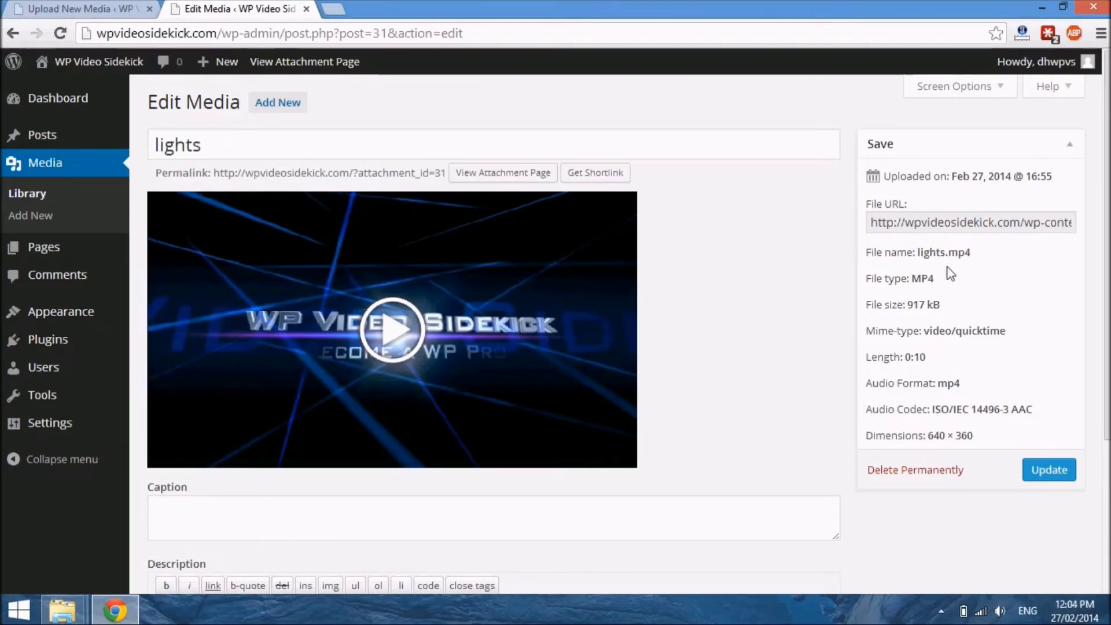
left_click(940, 223)
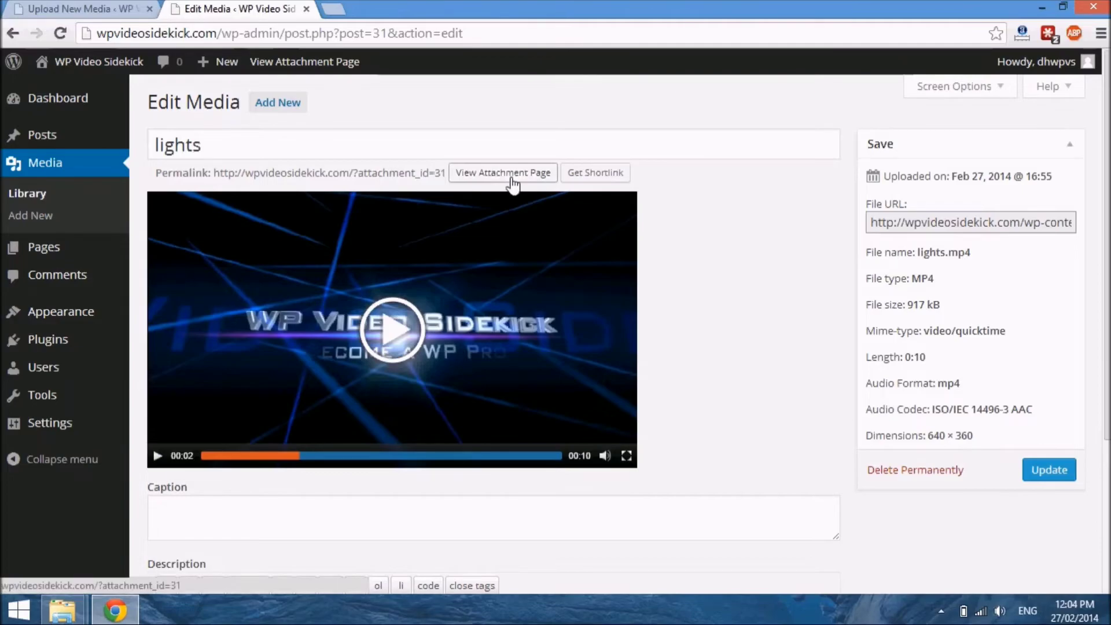
scroll(704, 235, "down", 2)
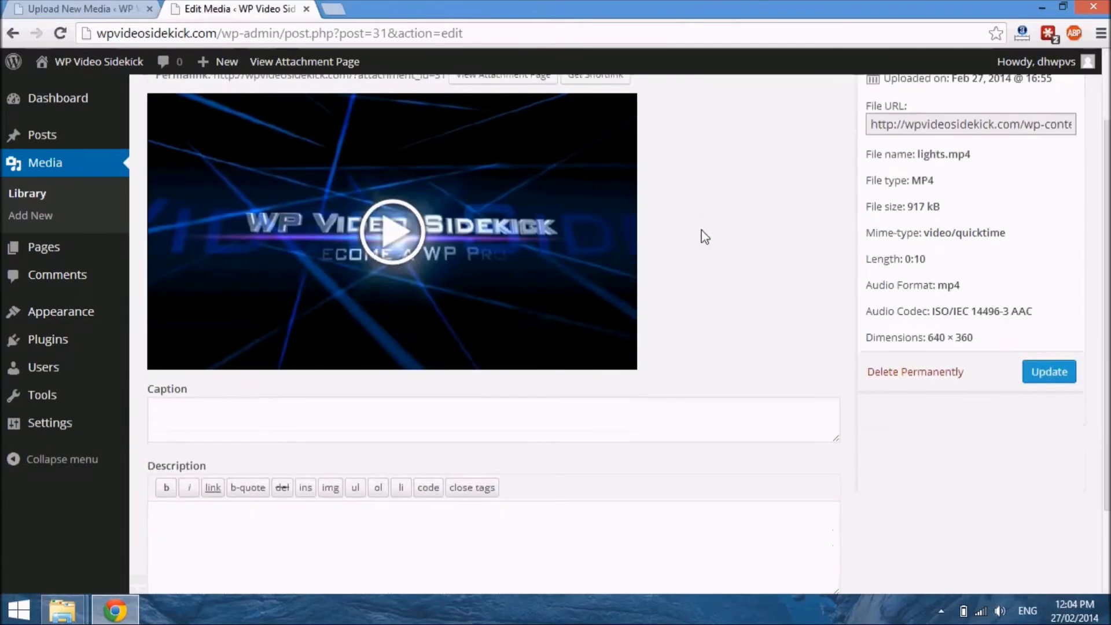
Return to the media library and open the upper of the two testdoc DOCX files for editing
scroll(703, 236, "up", 2)
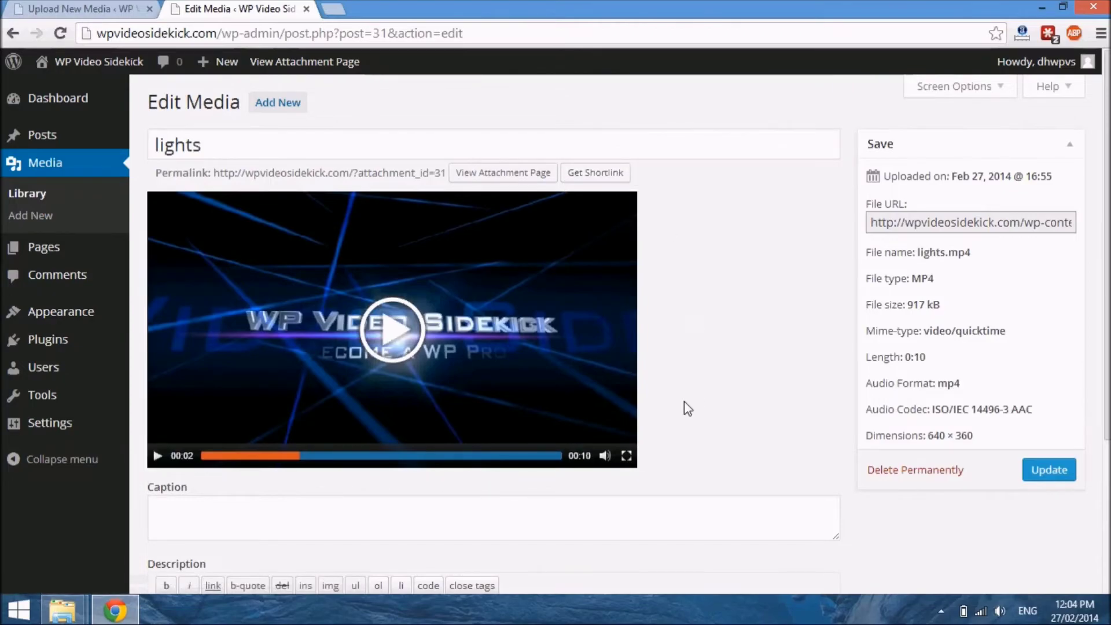
mouse_move(50, 316)
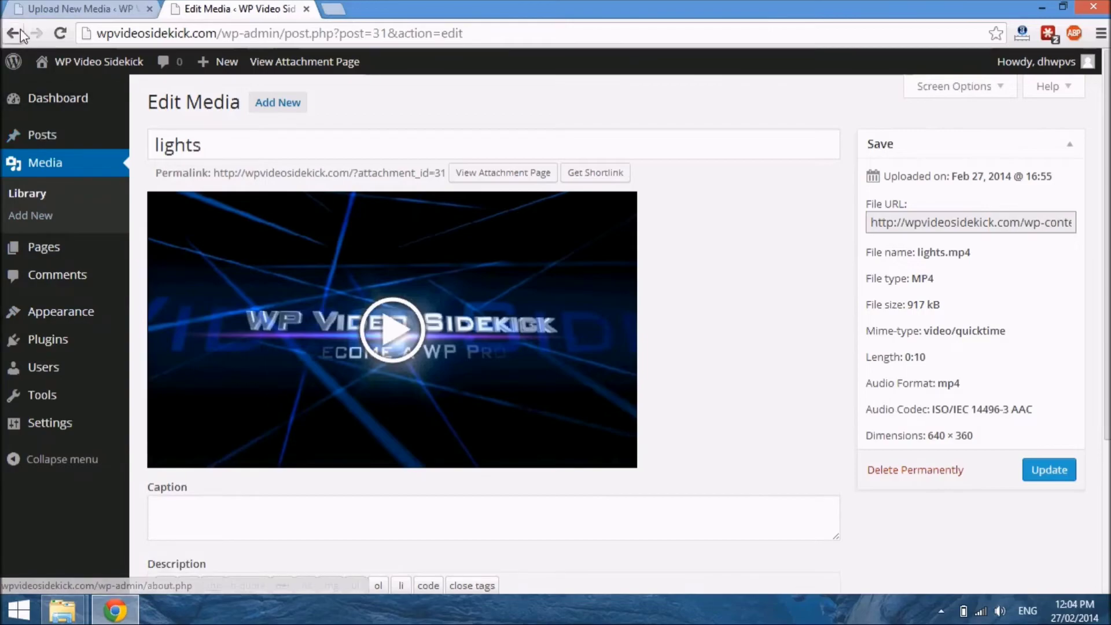
left_click(27, 194)
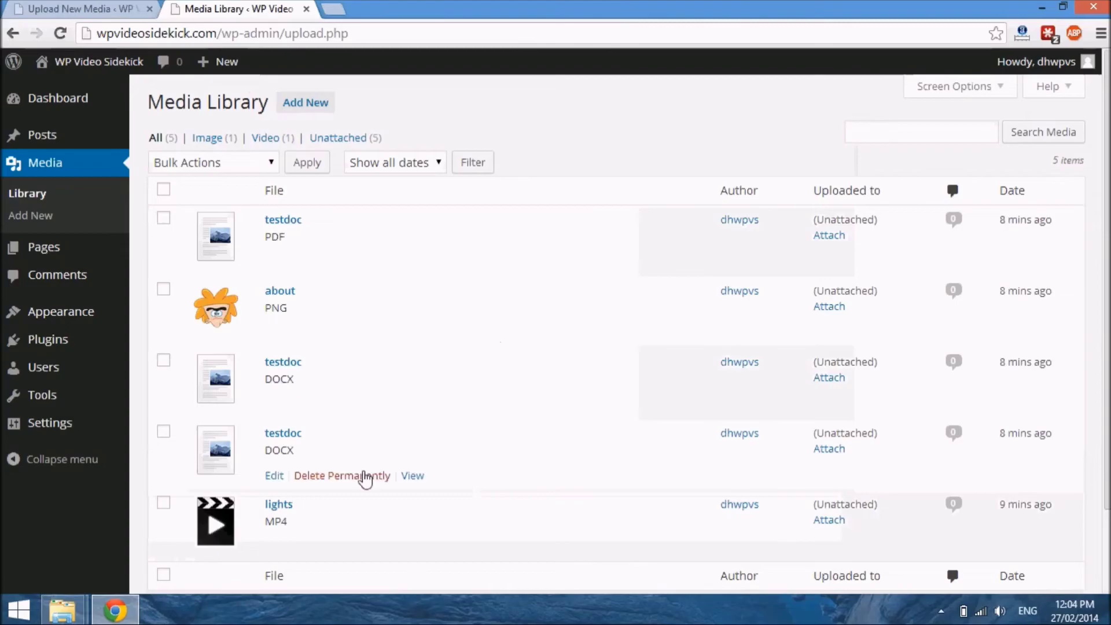
scroll(332, 479, "down", 1)
scroll(333, 479, "down", 1)
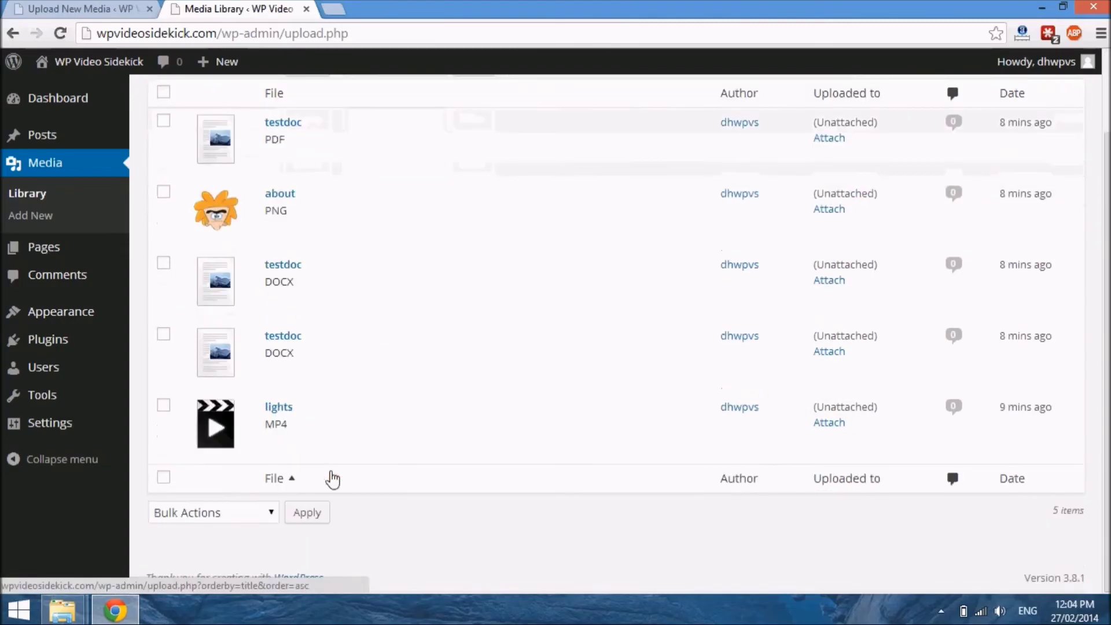
scroll(333, 480, "up", 1)
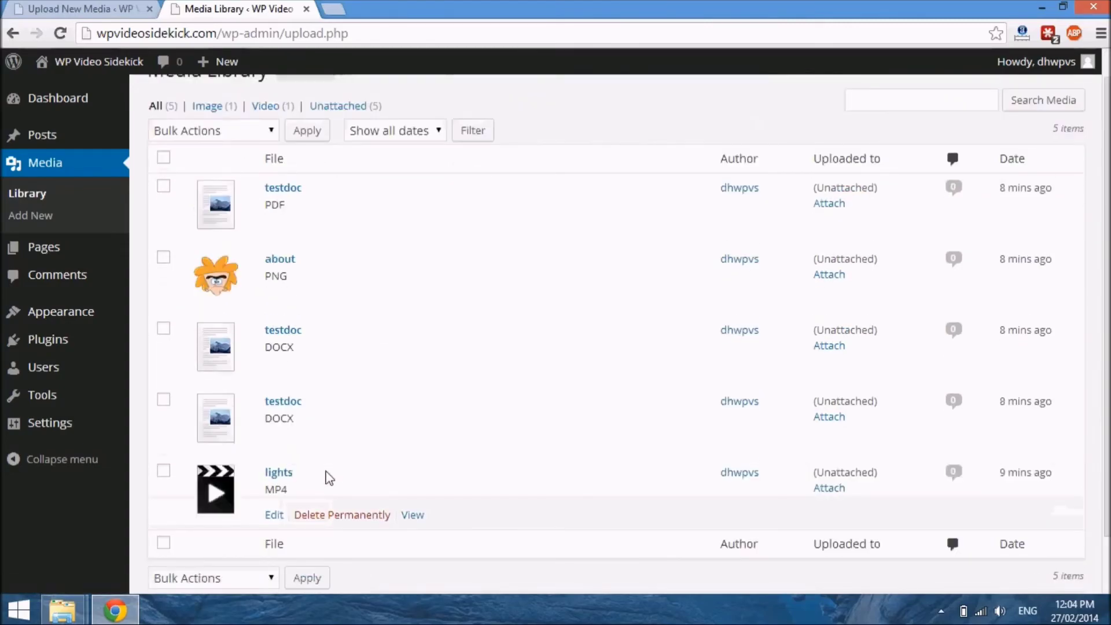
mouse_move(311, 379)
left_click(276, 373)
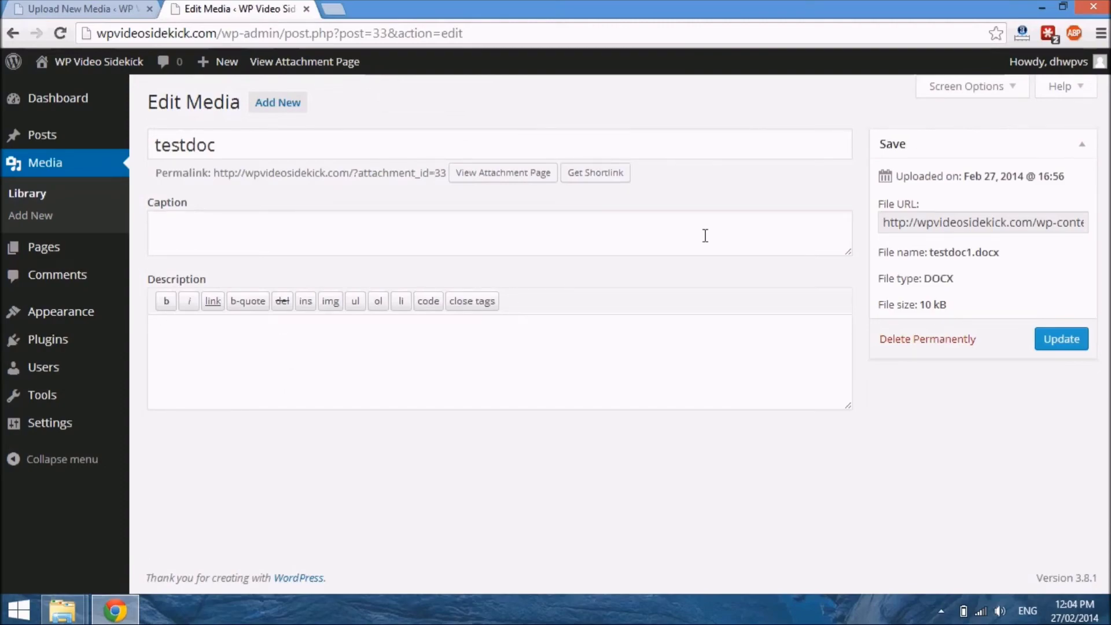
Examine the testdoc document's caption field and file details, and select its entire file URL
left_click(519, 225)
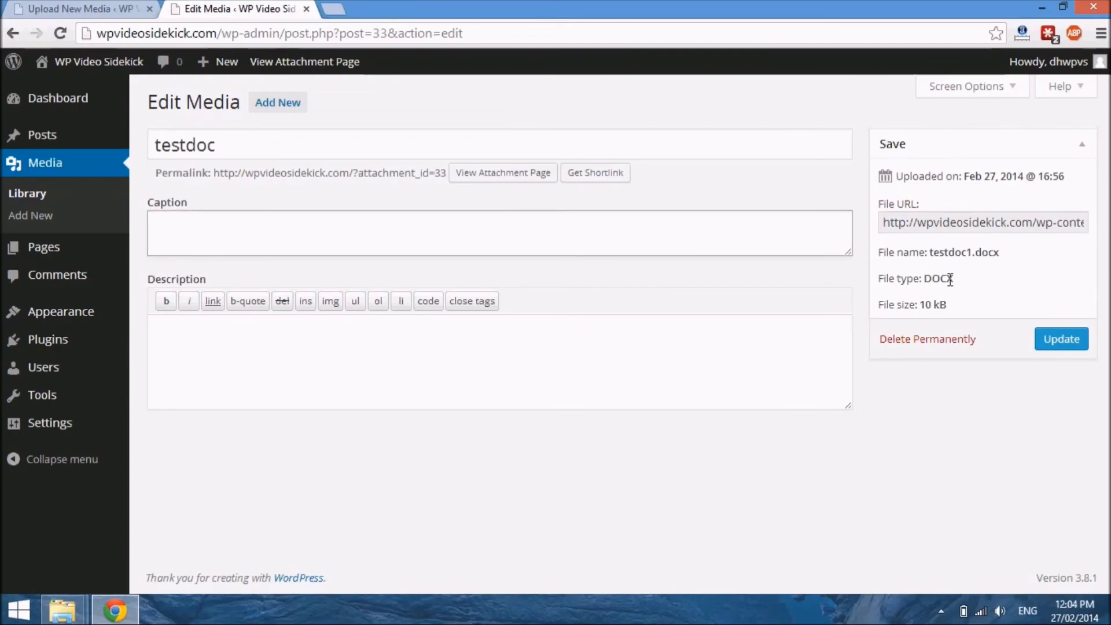
left_click(938, 228)
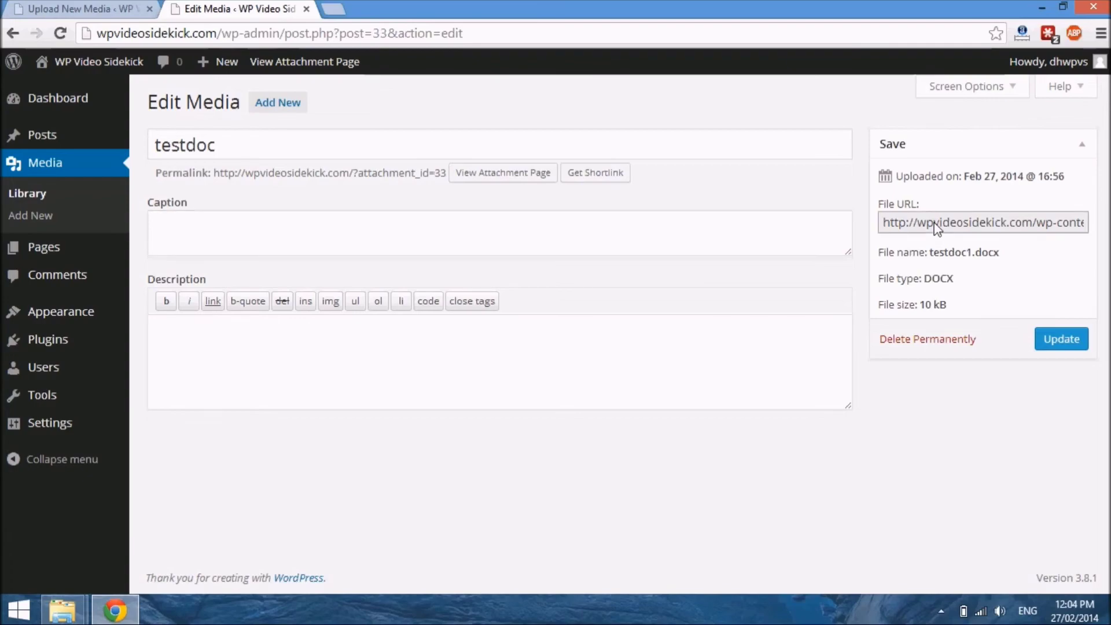
left_click_drag(886, 226, 1087, 226)
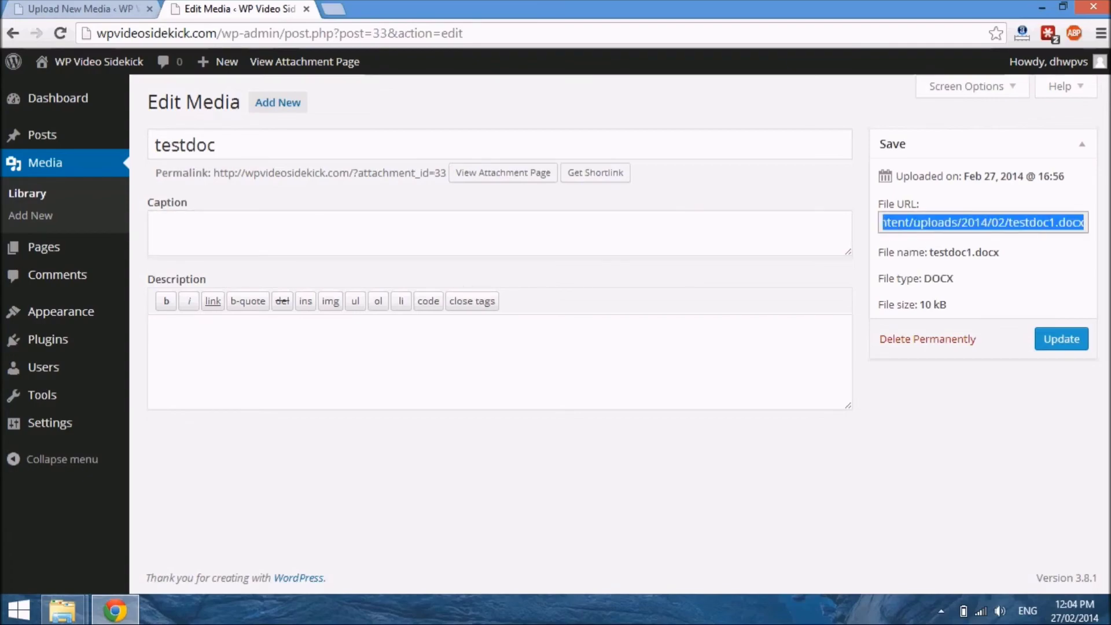
View the testdoc document's attachment page and download the file from its link
left_click(493, 172)
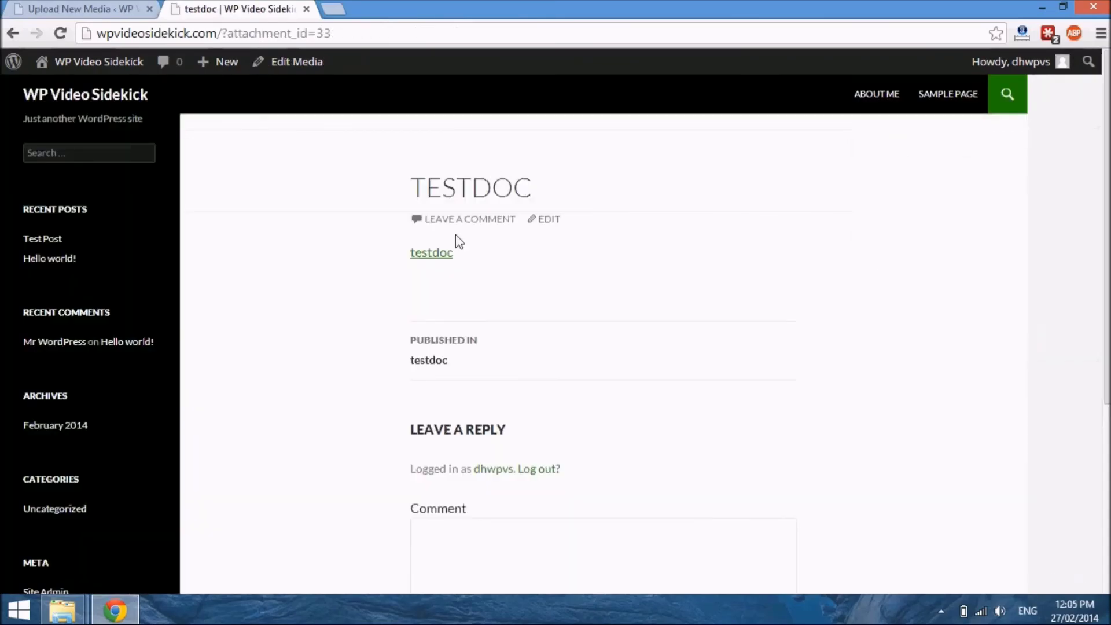
left_click(444, 263)
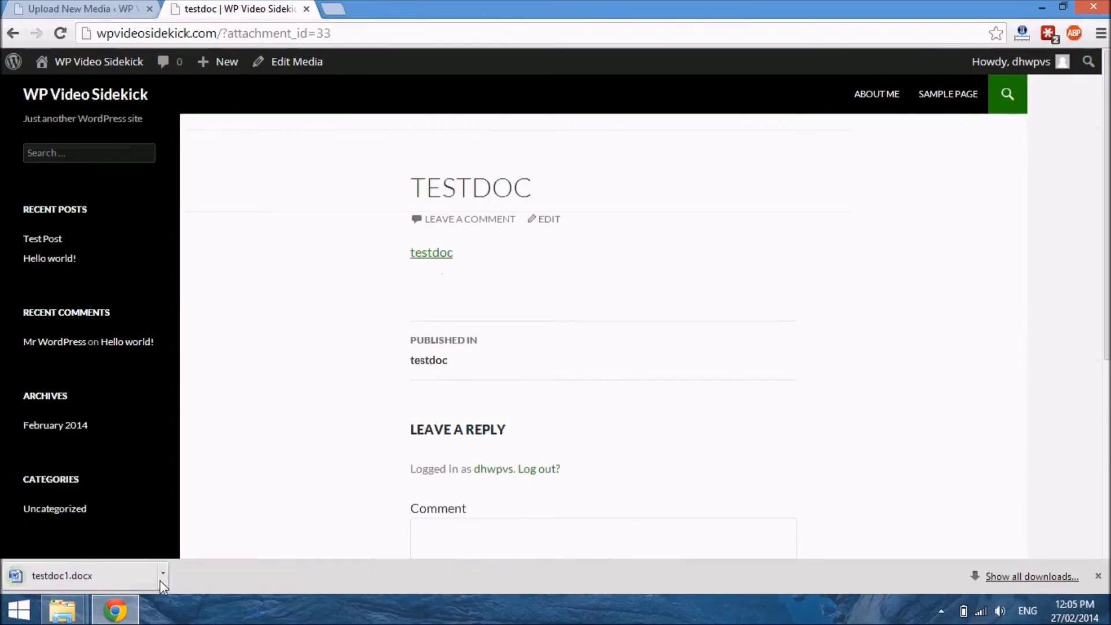